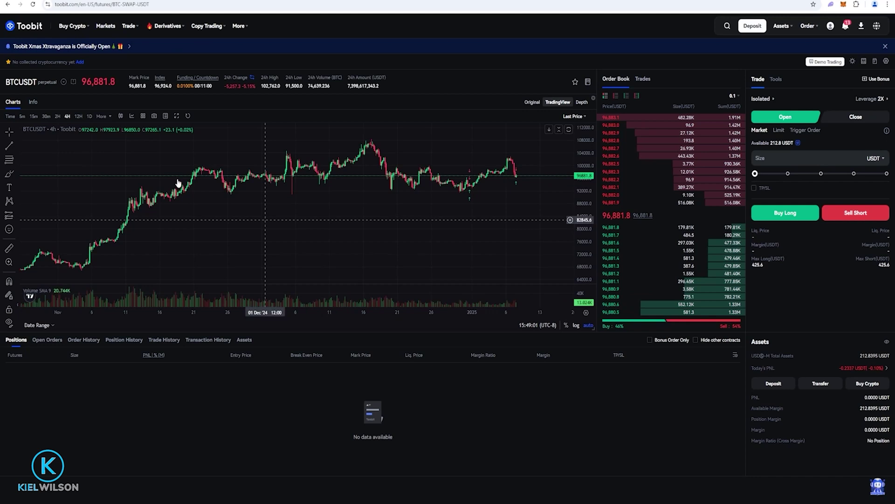
- Buy a 100 USDT BTCUSDT long at market with 2x isolated leverage and confirm the order
click(42, 82)
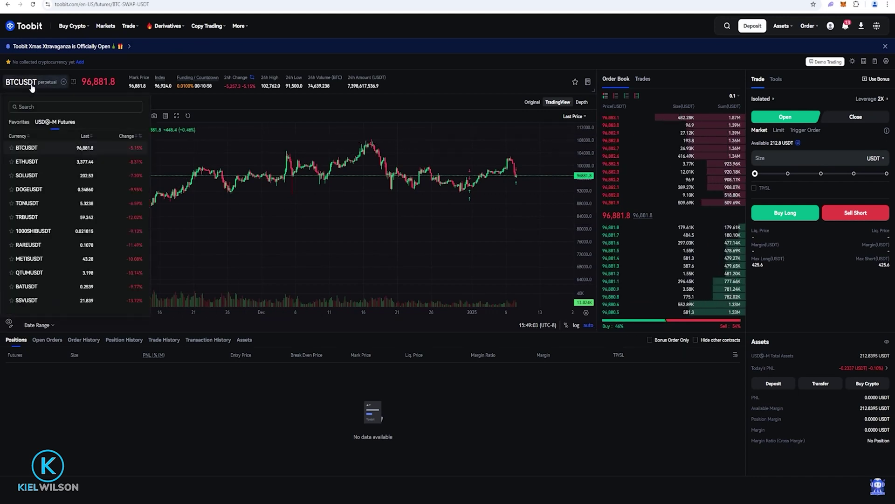
click(310, 212)
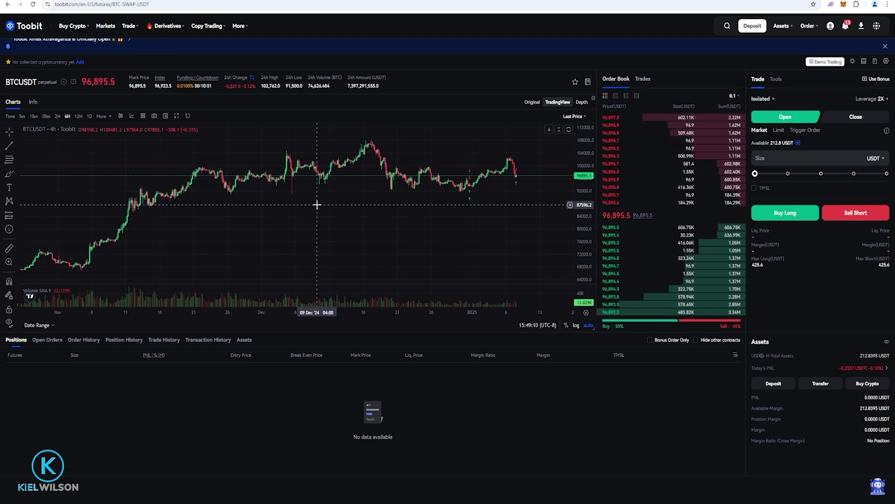
mouse_move(742, 134)
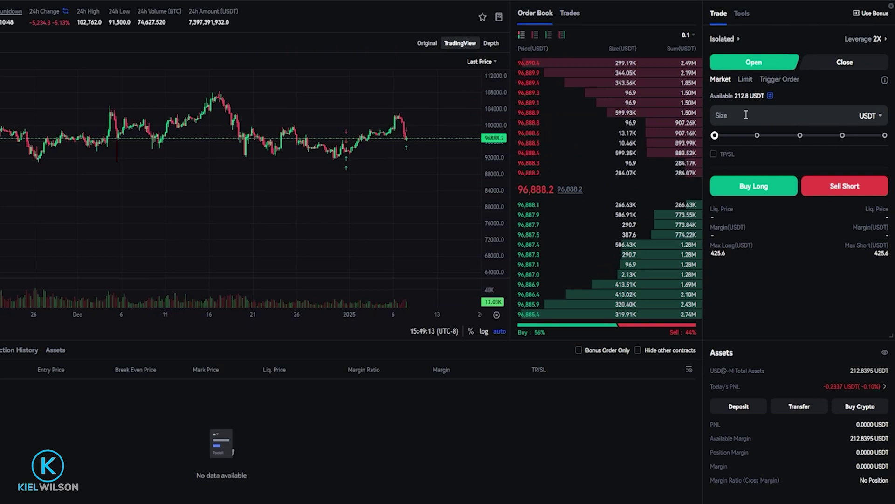
click(746, 117)
text(100)
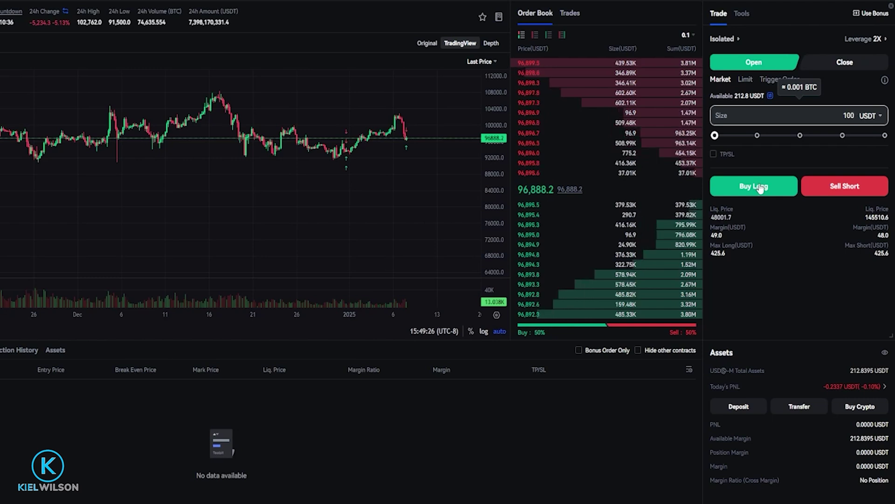
click(760, 187)
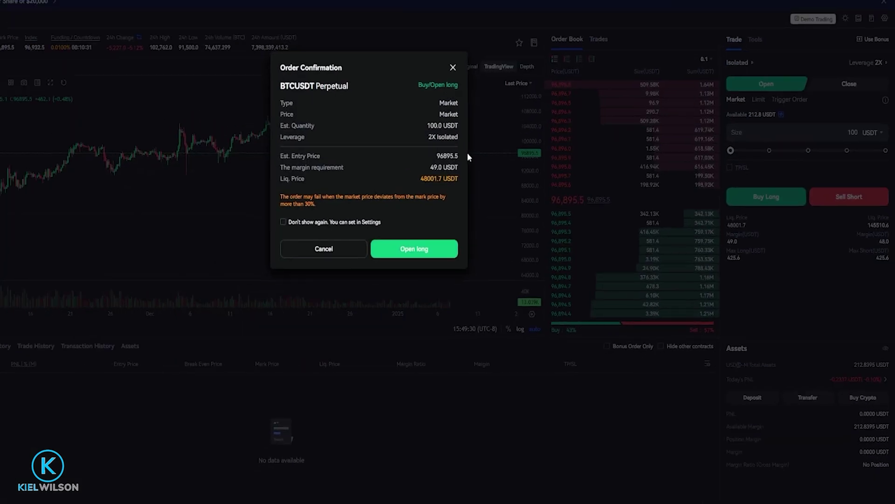
click(478, 262)
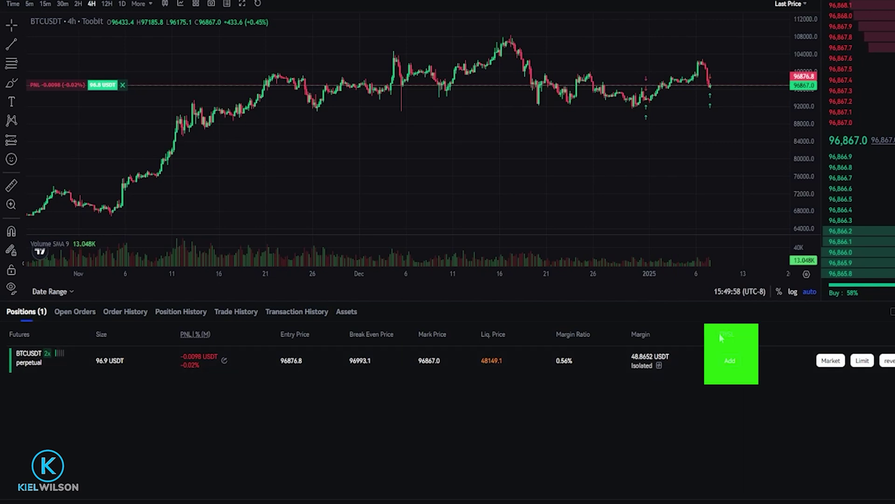
- Add TP/SL to the open BTCUSDT 2x long from the Positions table
click(730, 361)
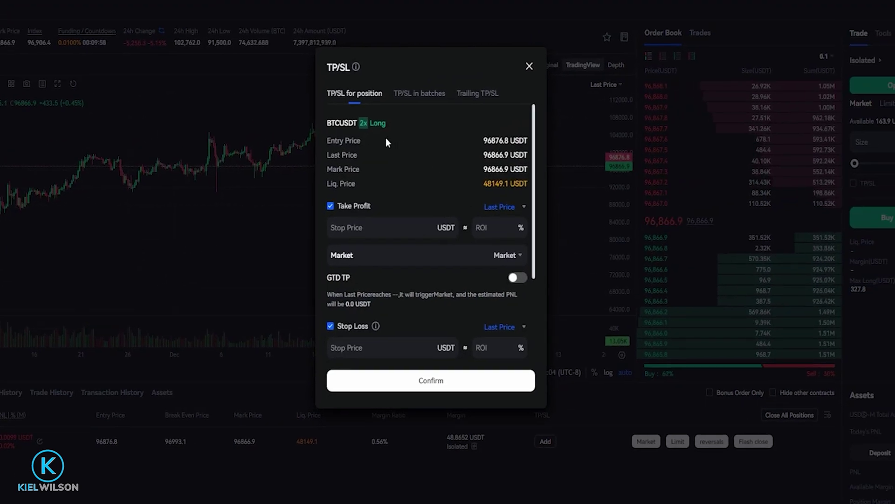
- Switch to Trailing TP/SL and set the callback rate to 5%, replacing an initial 2
click(476, 96)
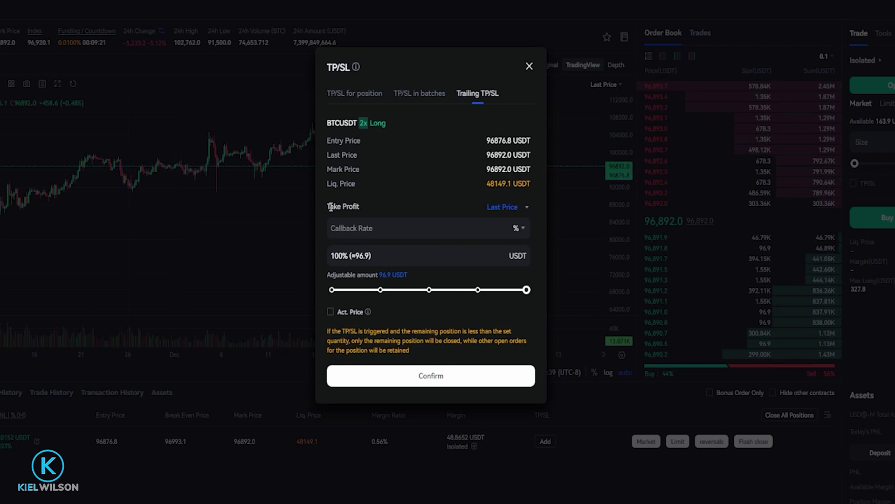
drag(331, 207, 370, 205)
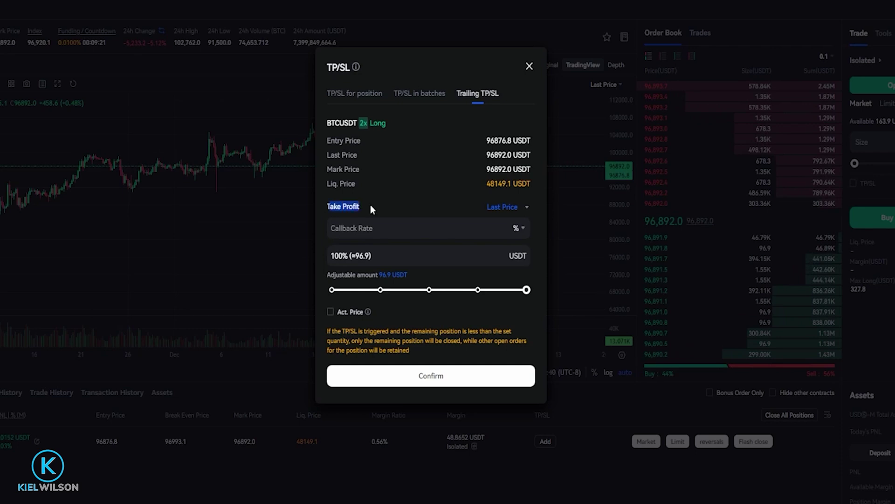
click(381, 229)
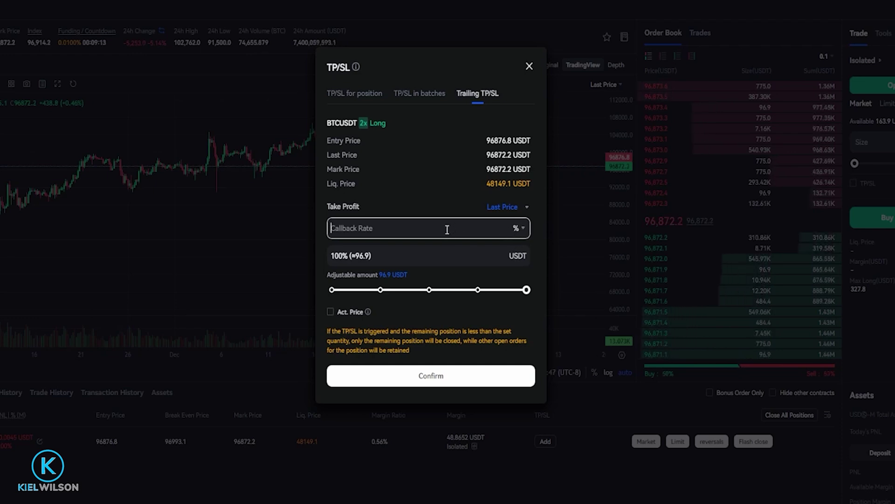
text(2)
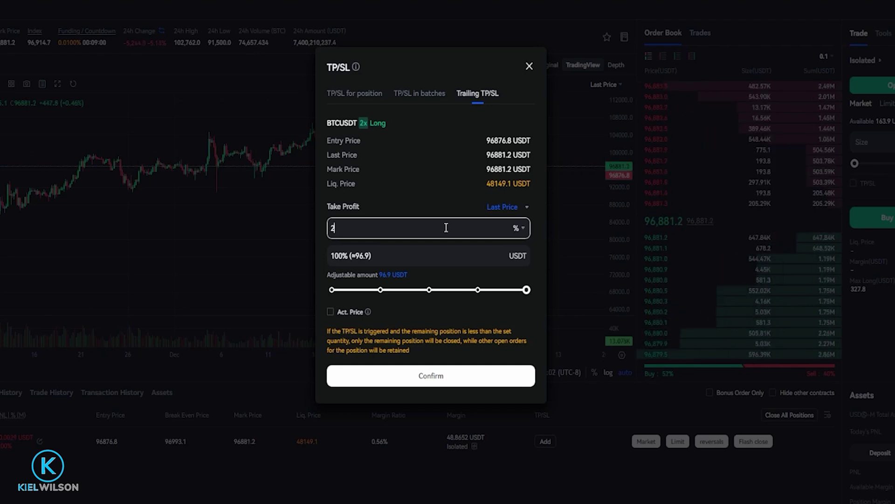
key(BackSpace)
text(5)
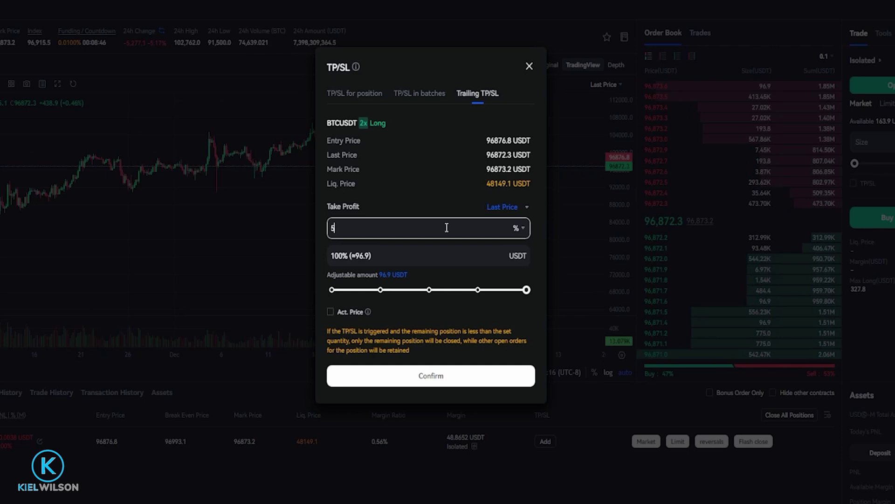
- Change the trailing unit to USDT and set the trailing distance to 1000 USDT
click(517, 230)
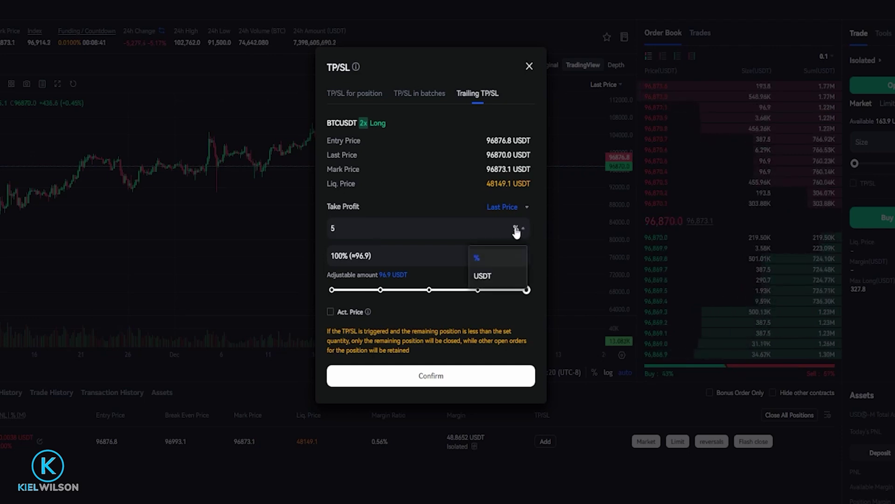
click(488, 275)
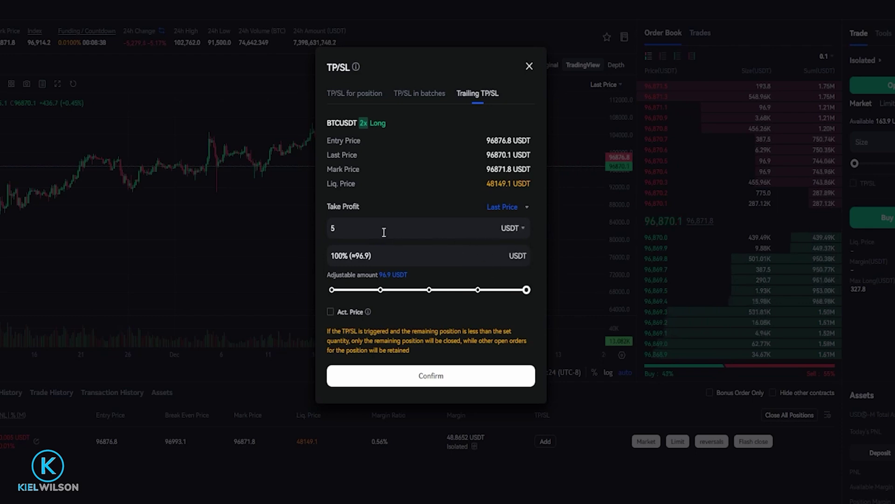
drag(377, 230, 333, 227)
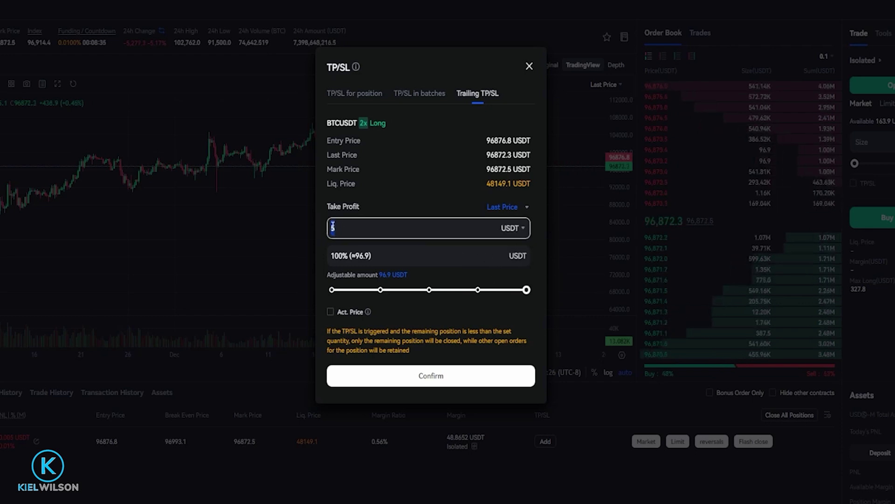
key(BackSpace)
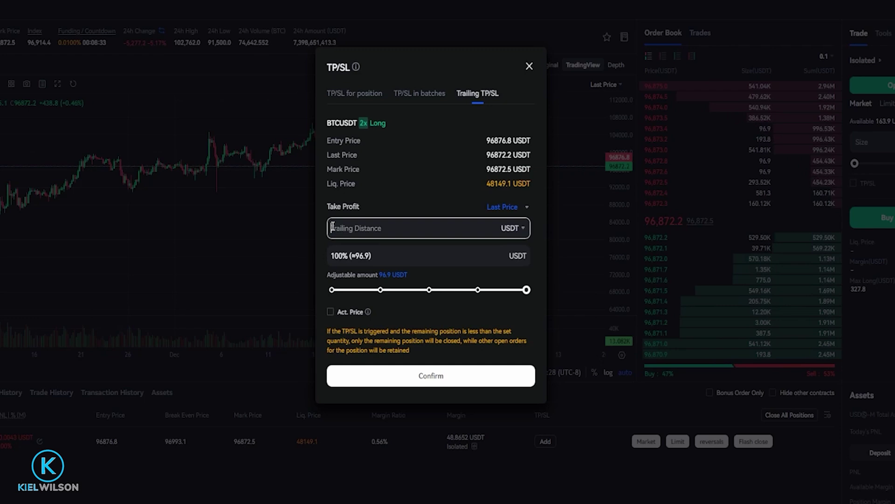
text(500)
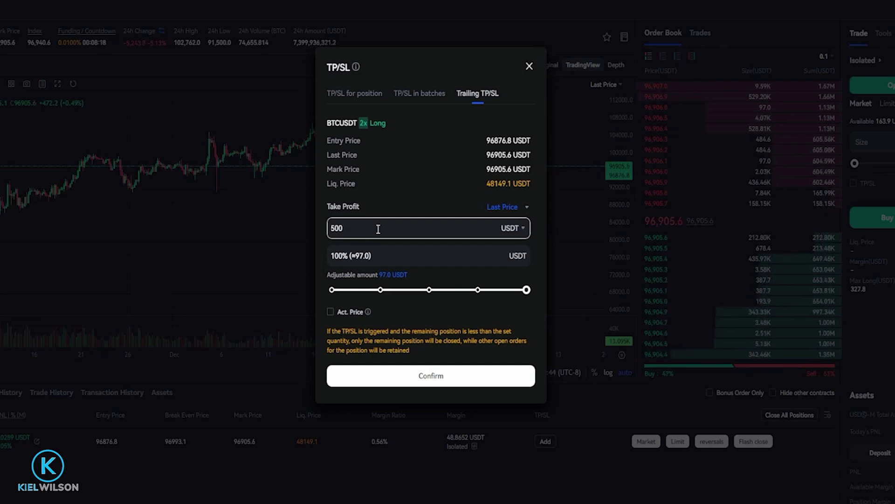
text(1000)
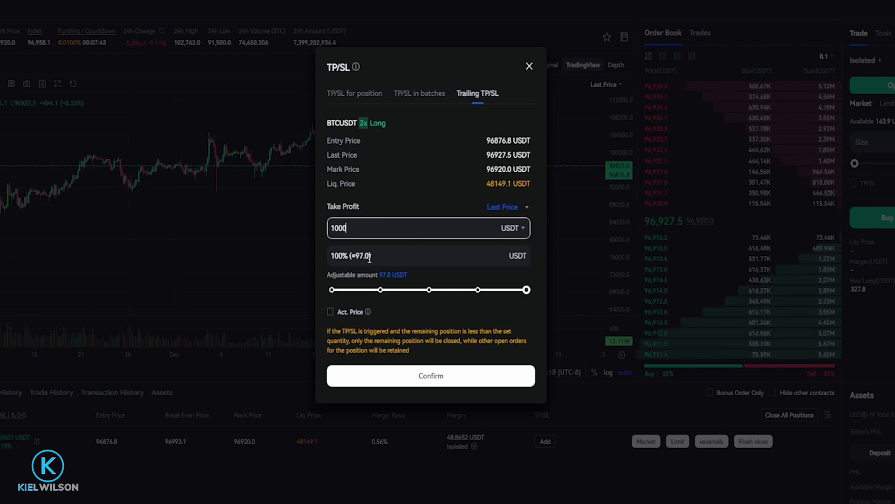
- Confirm the 1000 USDT trailing TP/SL, then sketch upward freehand price paths on the chart
click(430, 379)
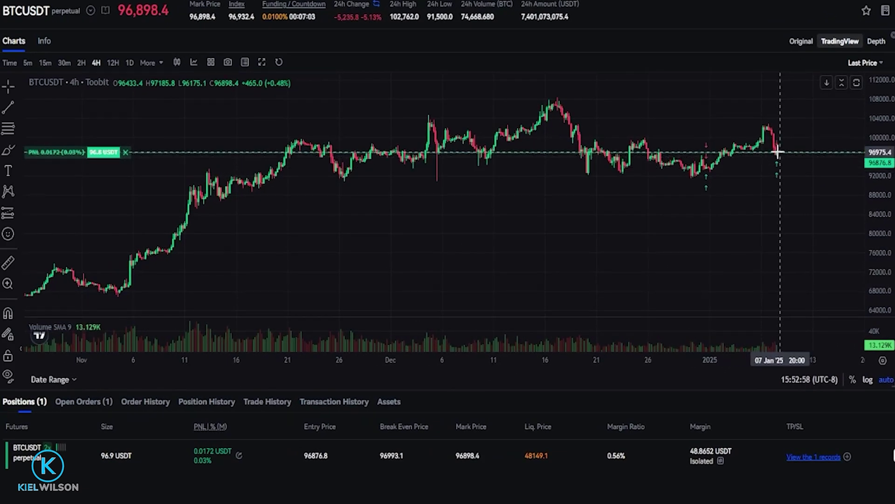
mouse_move(778, 152)
mouse_down()
mouse_move(806, 136)
mouse_move(825, 98)
mouse_up()
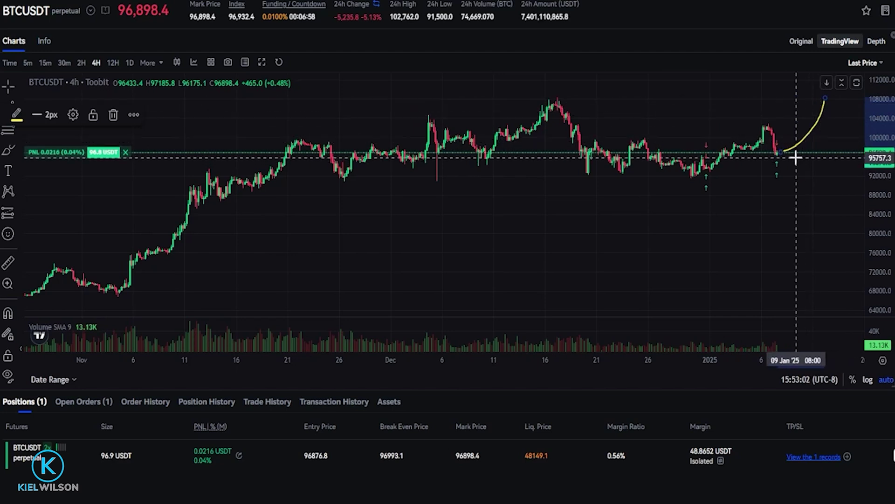
drag(786, 162, 835, 107)
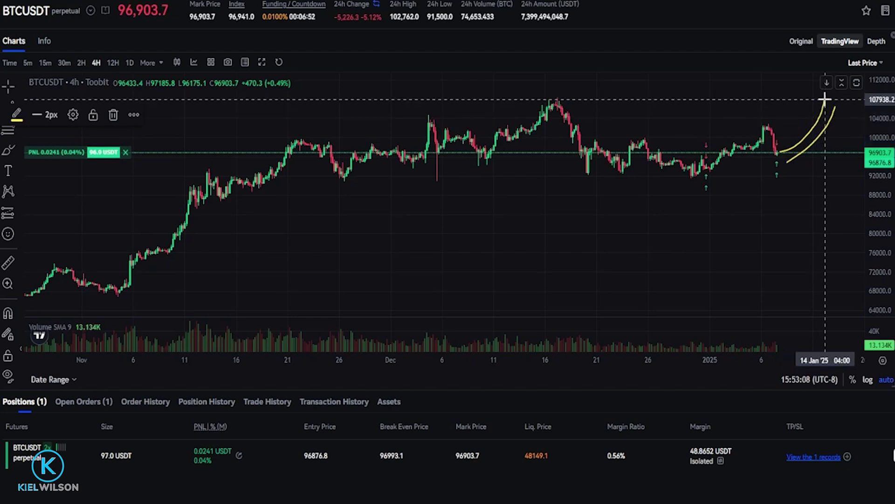
mouse_move(827, 116)
mouse_down()
mouse_move(830, 132)
mouse_move(821, 128)
mouse_move(842, 125)
mouse_move(821, 121)
mouse_up()
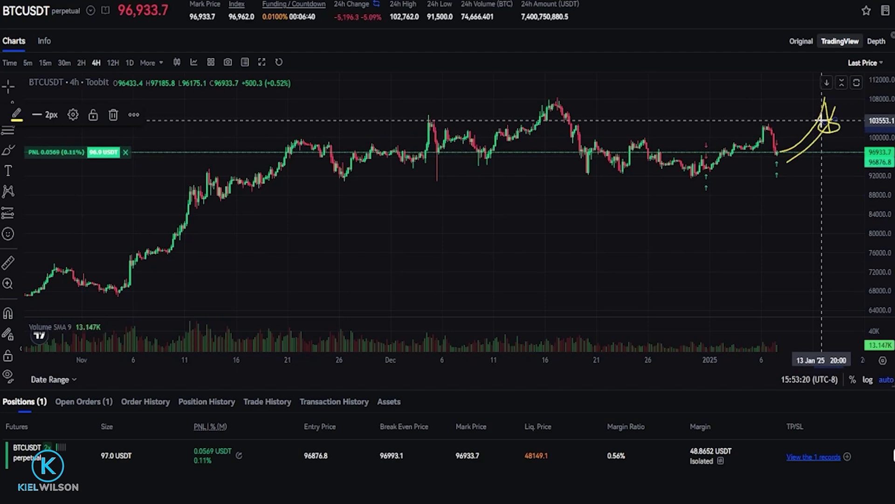
- Undo the sketches, draw a new freehand stroke near the latest candles, and delete it
key(ctrl+z)
key(ctrl+z)
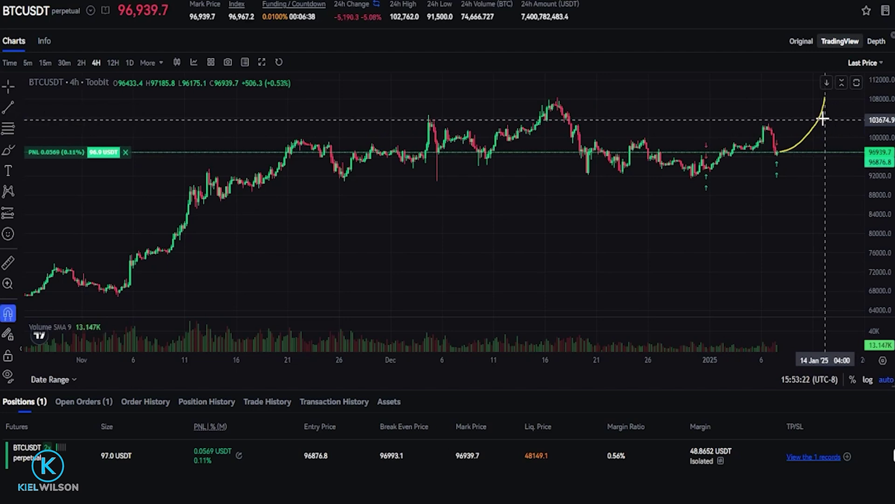
key(ctrl+z)
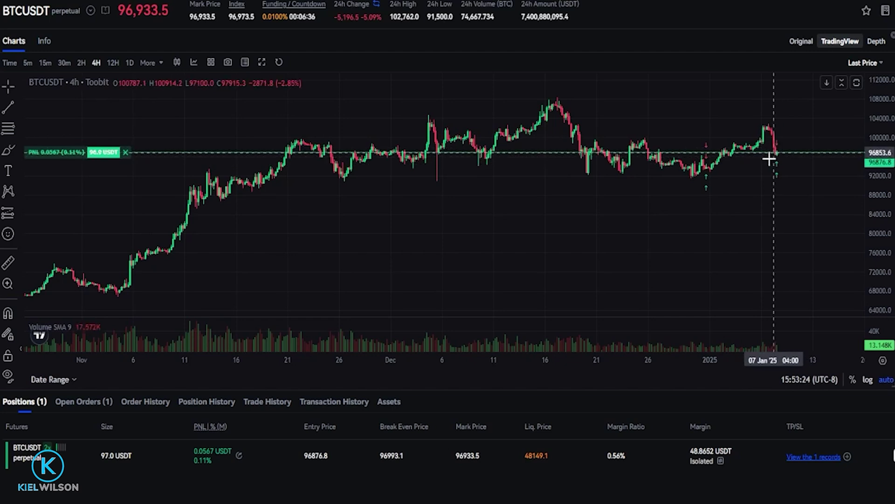
mouse_move(777, 150)
mouse_down()
mouse_move(797, 159)
mouse_move(800, 204)
mouse_up()
drag(796, 157, 803, 162)
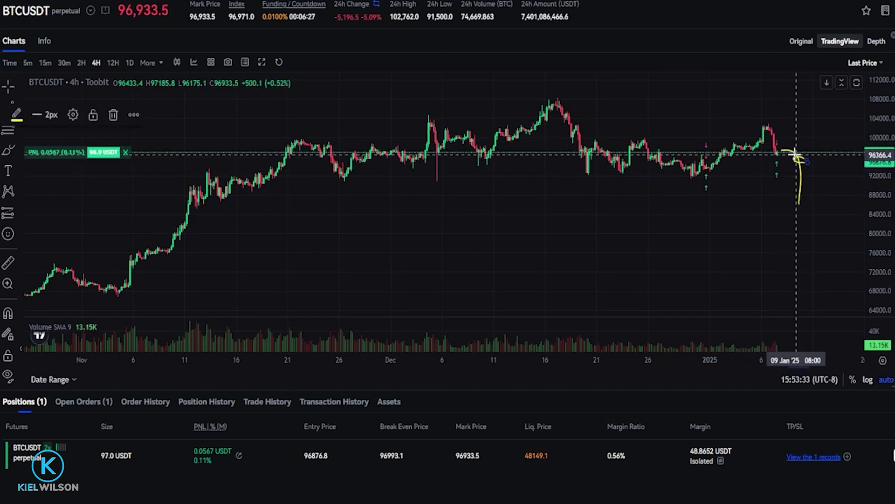
key(Delete)
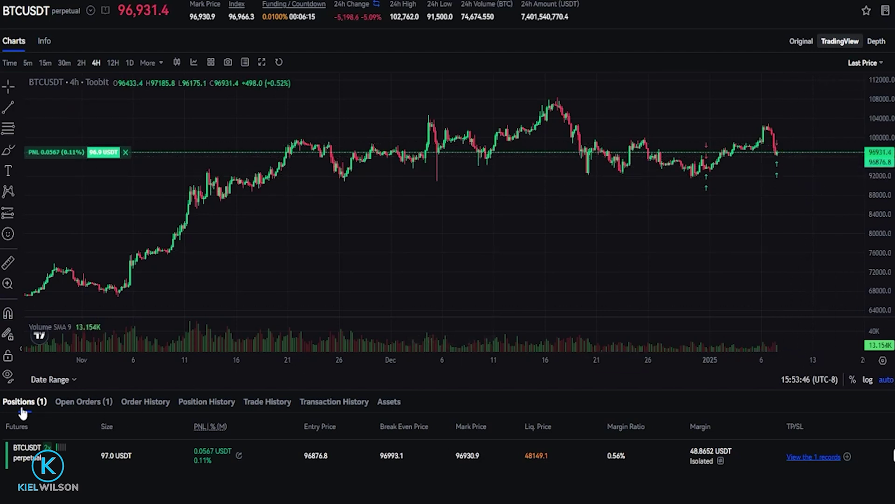
- Show the TP/SL (1) open orders and select the trailing order's 96920.1 activation price
click(83, 404)
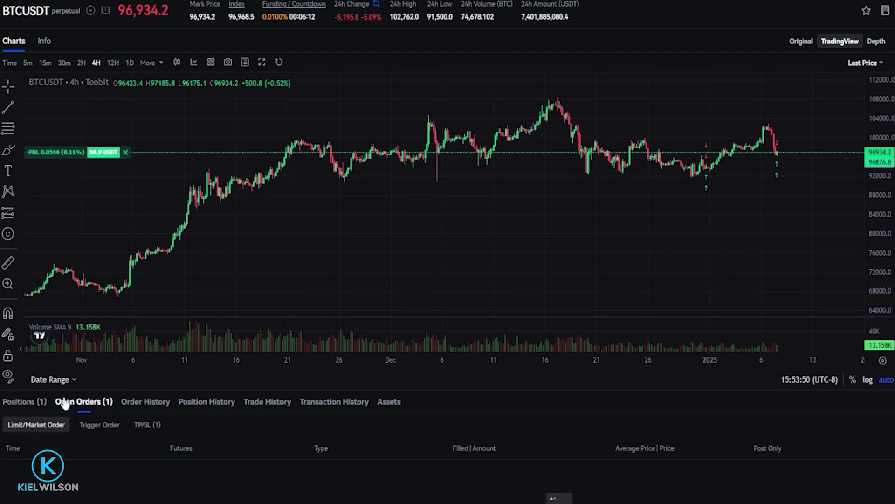
click(144, 426)
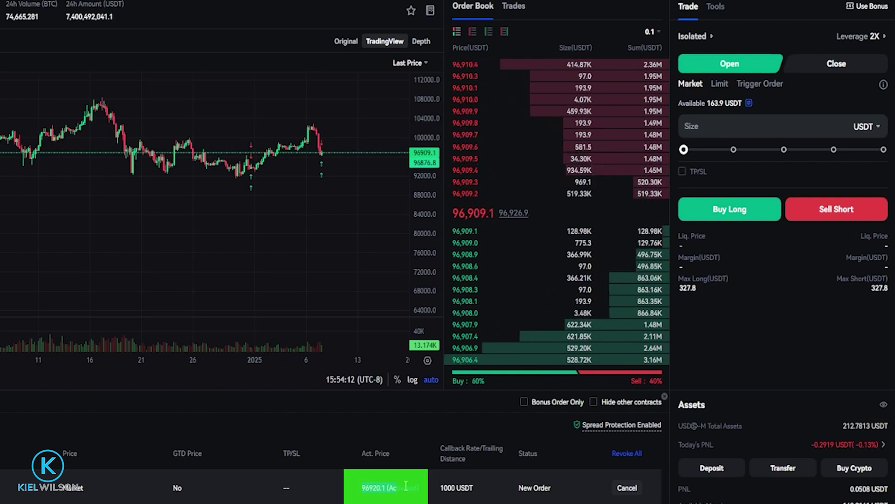
triple_click(376, 487)
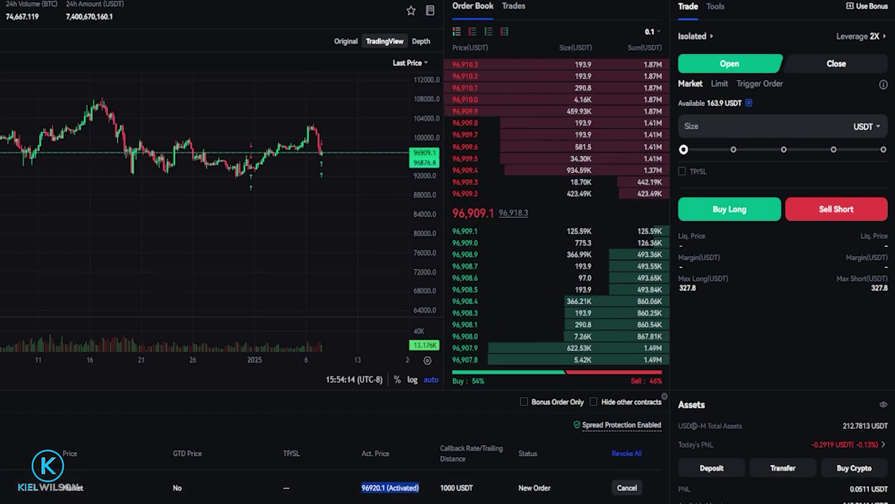